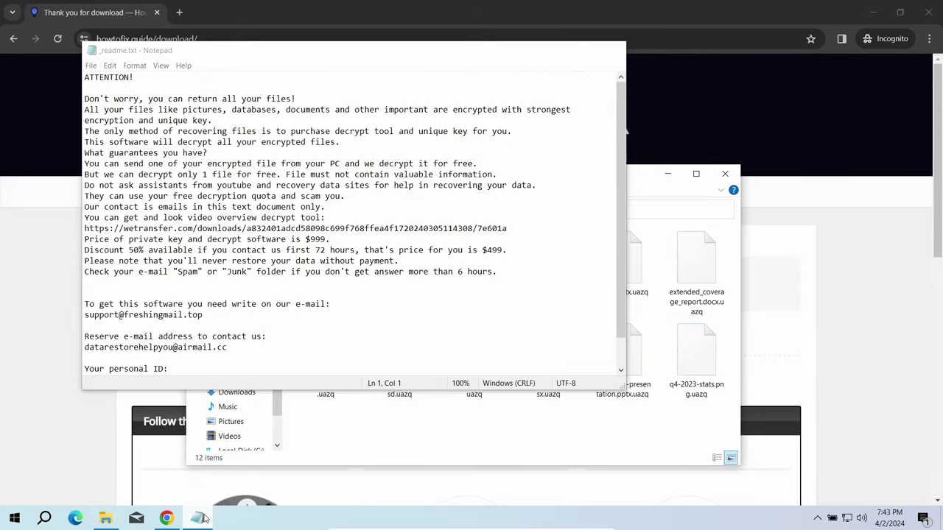
Minimize the ransom note and select the six encrypted .uazq files in the projects folder.
{"action": "left_click", "coordinate": [198, 518]}
{"action": "left_click_drag", "start_coordinate": [323, 425], "coordinate": [701, 345]}
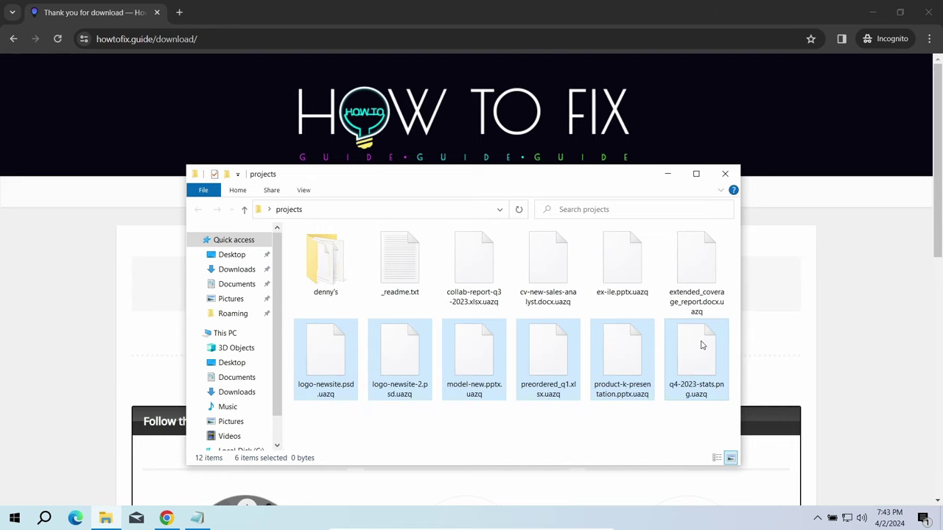
{"action": "left_click", "coordinate": [661, 425]}
Bring Chrome forward and scroll through the Triage family:djvu results of DJVU and VIDAR samples.
{"action": "left_click", "coordinate": [795, 297]}
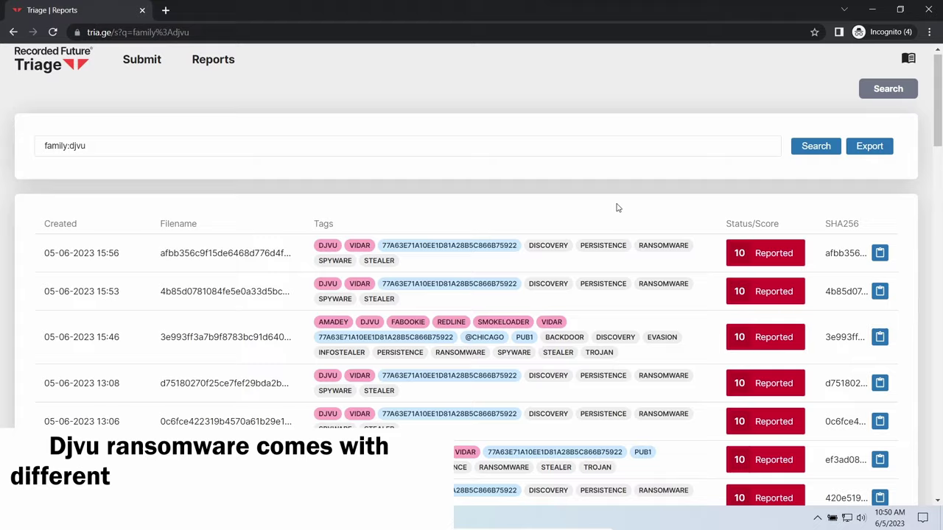
{"action": "scroll", "coordinate": [615, 209], "scroll_direction": "down", "scroll_amount": 3}
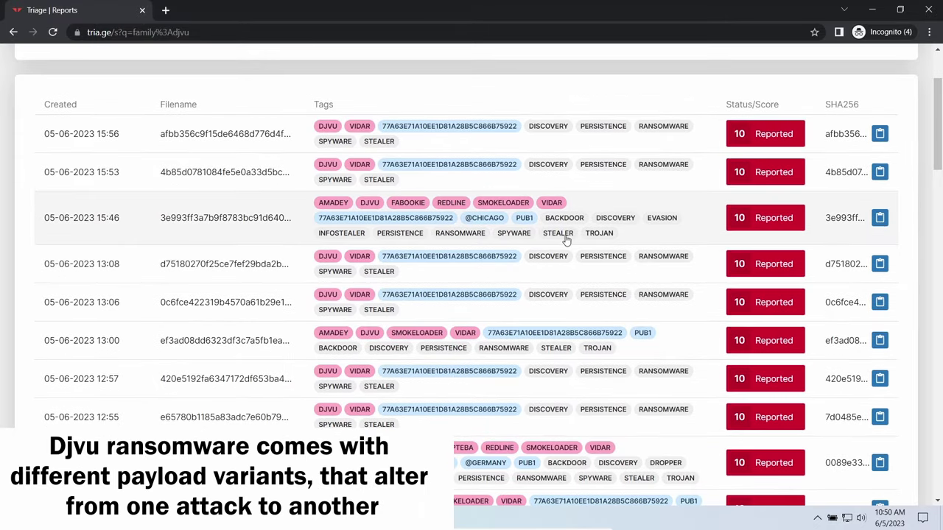
{"action": "scroll", "coordinate": [565, 243], "scroll_direction": "down", "scroll_amount": 2}
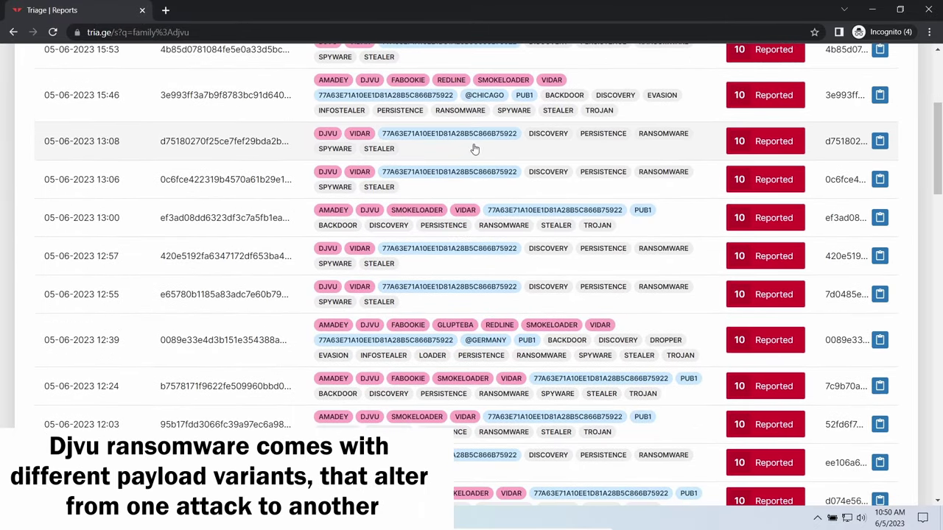
{"action": "scroll", "coordinate": [464, 220], "scroll_direction": "down", "scroll_amount": 3}
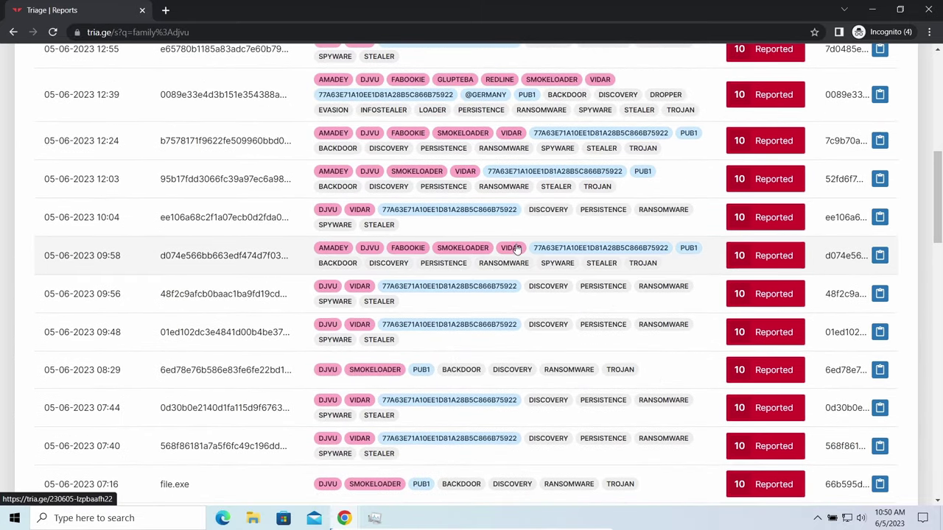
{"action": "scroll", "coordinate": [642, 303], "scroll_direction": "down", "scroll_amount": 3}
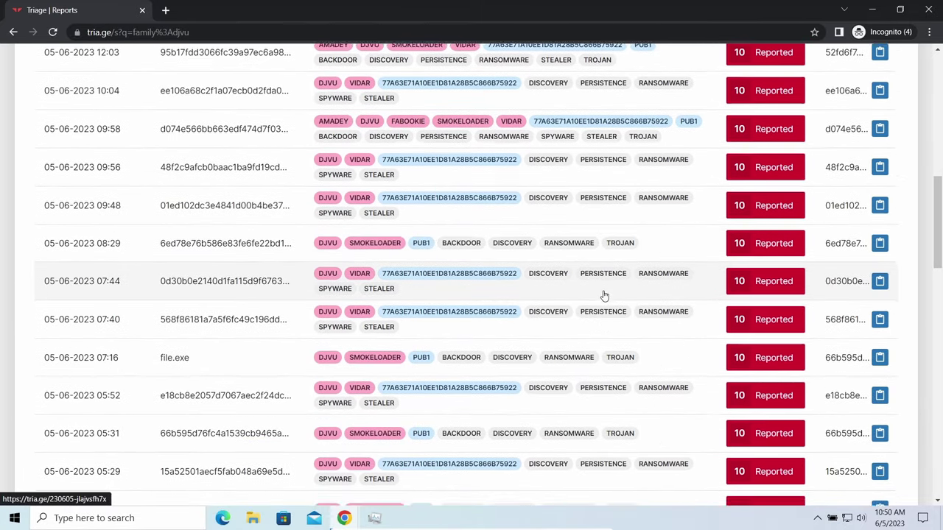
{"action": "scroll", "coordinate": [601, 296], "scroll_direction": "down", "scroll_amount": 2}
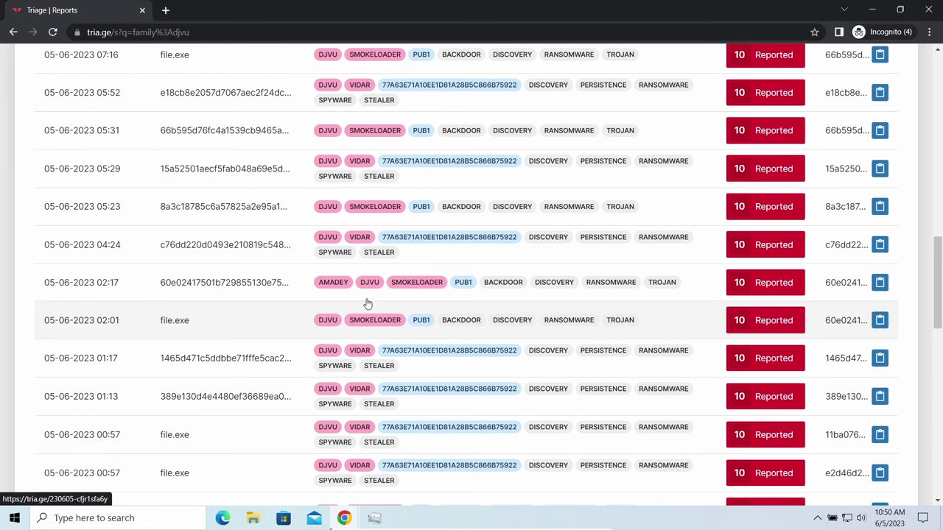
{"action": "scroll", "coordinate": [476, 293], "scroll_direction": "down", "scroll_amount": 3}
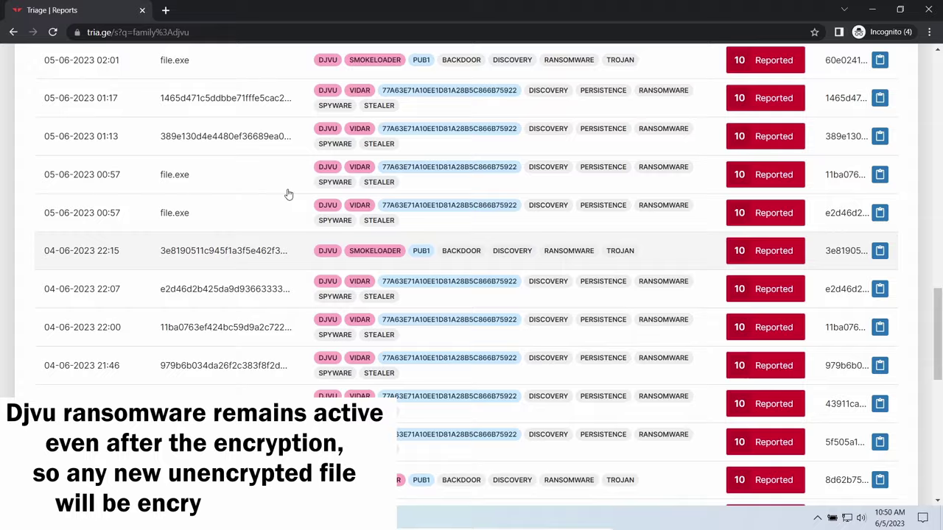
{"action": "scroll", "coordinate": [288, 193], "scroll_direction": "up", "scroll_amount": 4}
{"action": "scroll", "coordinate": [288, 194], "scroll_direction": "up", "scroll_amount": 5}
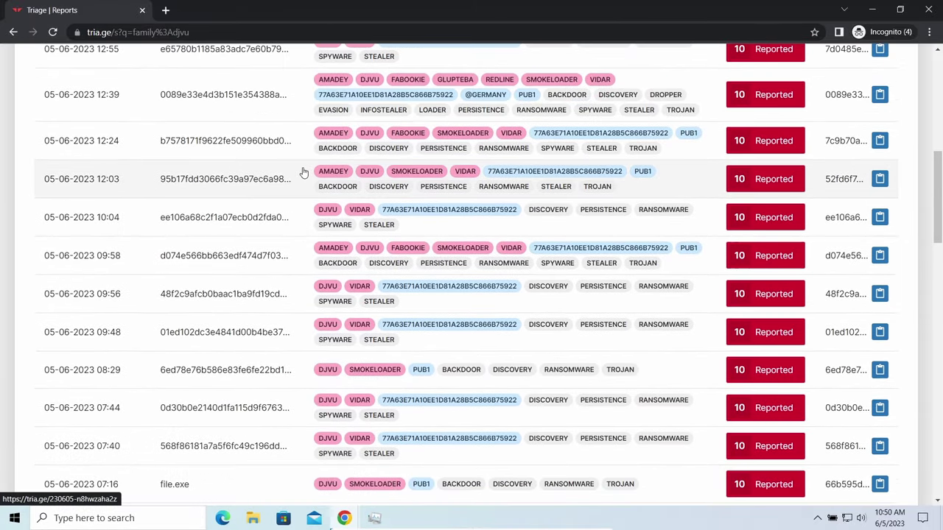
Open the 12:39 sample's report and scroll down to its Malware Config.
{"action": "left_click", "coordinate": [302, 110]}
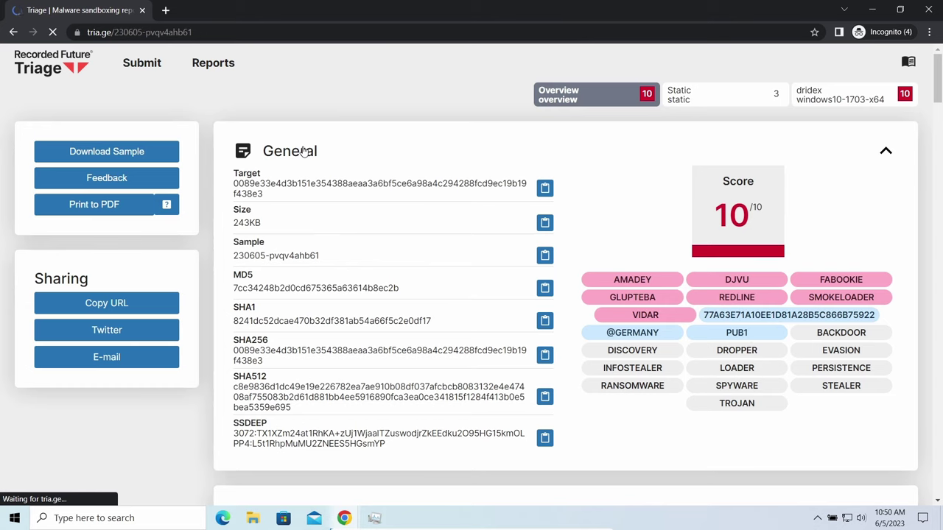
{"action": "scroll", "coordinate": [548, 157], "scroll_direction": "down", "scroll_amount": 10}
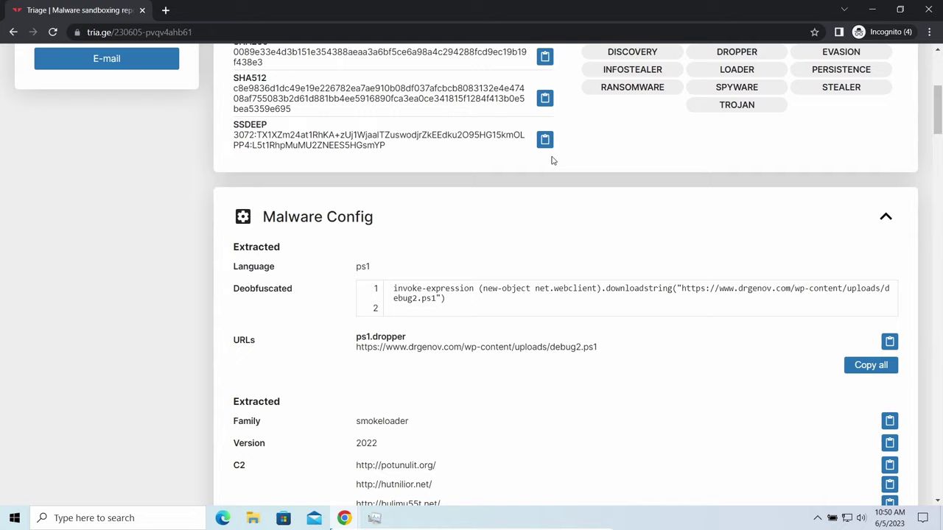
{"action": "scroll", "coordinate": [515, 167], "scroll_direction": "down", "scroll_amount": 5}
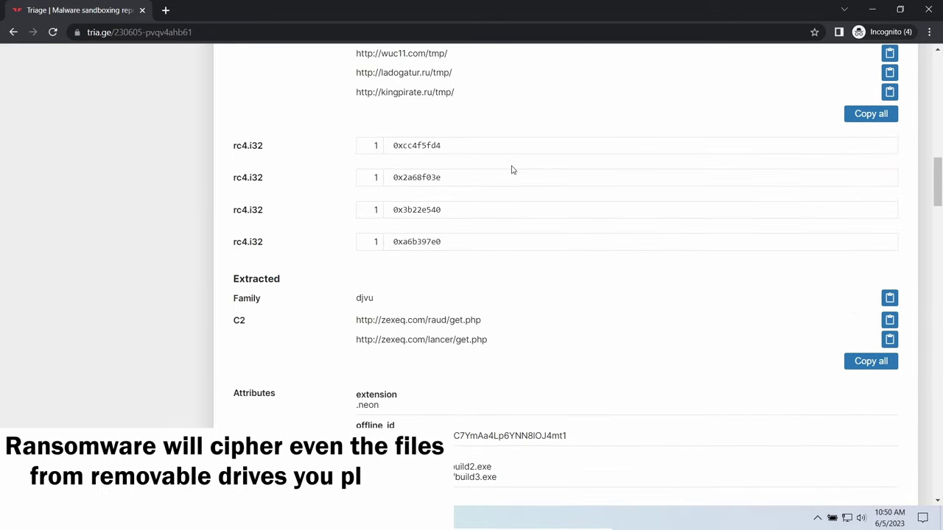
{"action": "left_click_drag", "start_coordinate": [358, 175], "coordinate": [383, 179]}
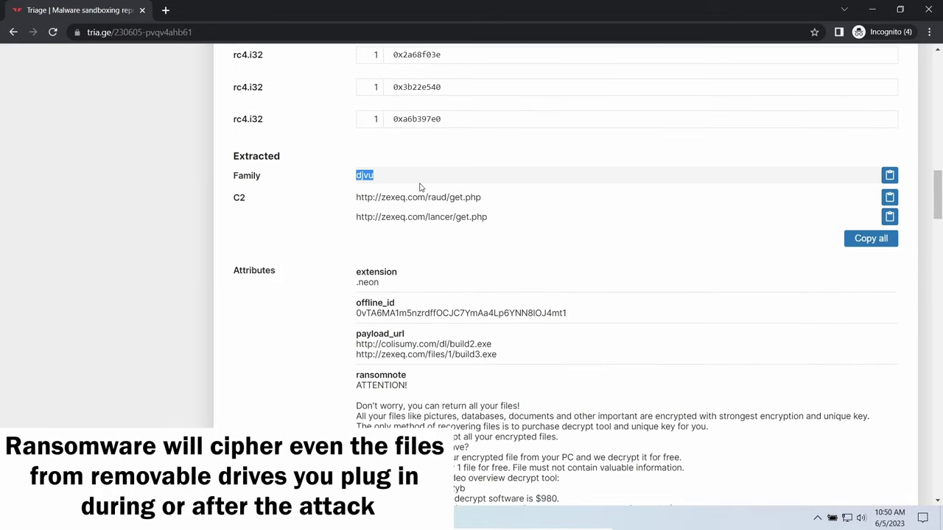
Select both djvu C2 URLs in the extracted config.
{"action": "scroll", "coordinate": [420, 187], "scroll_direction": "down", "scroll_amount": 6}
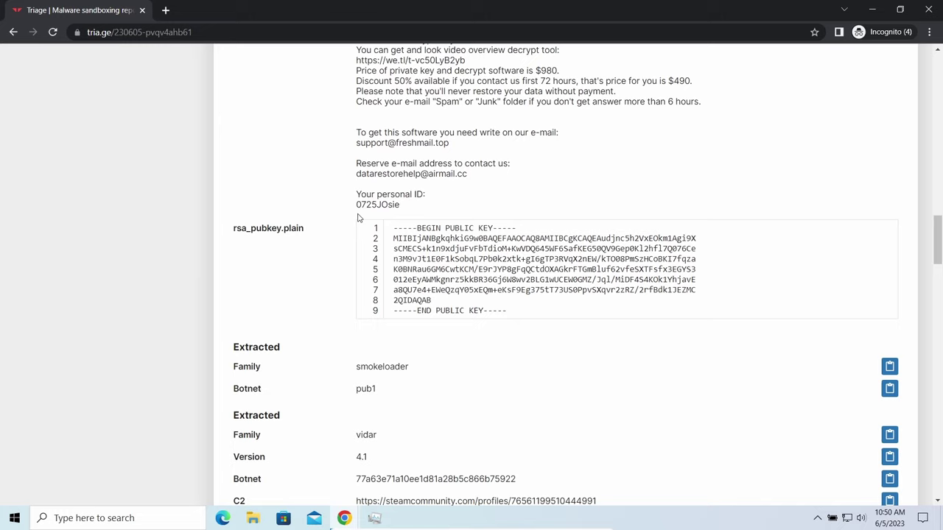
{"action": "scroll", "coordinate": [359, 218], "scroll_direction": "down", "scroll_amount": 3}
{"action": "scroll", "coordinate": [346, 214], "scroll_direction": "up", "scroll_amount": 2}
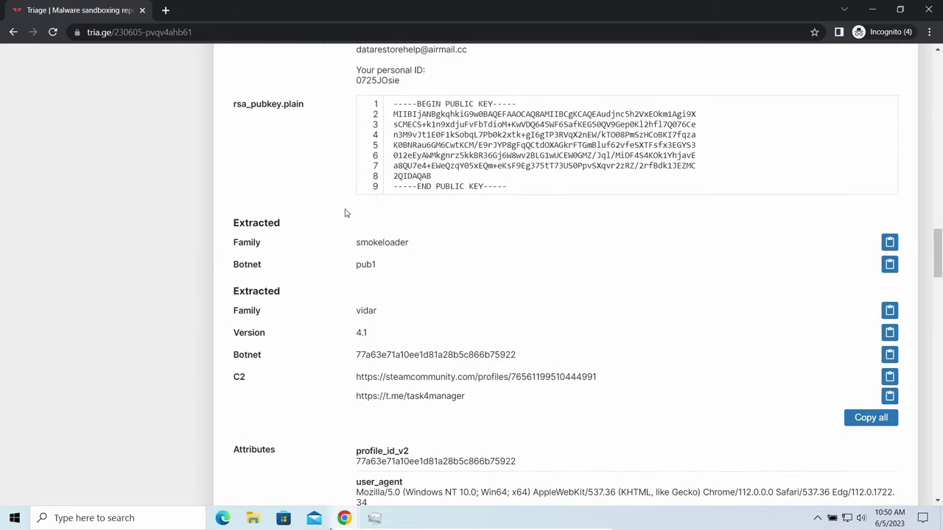
{"action": "scroll", "coordinate": [343, 212], "scroll_direction": "up", "scroll_amount": 3}
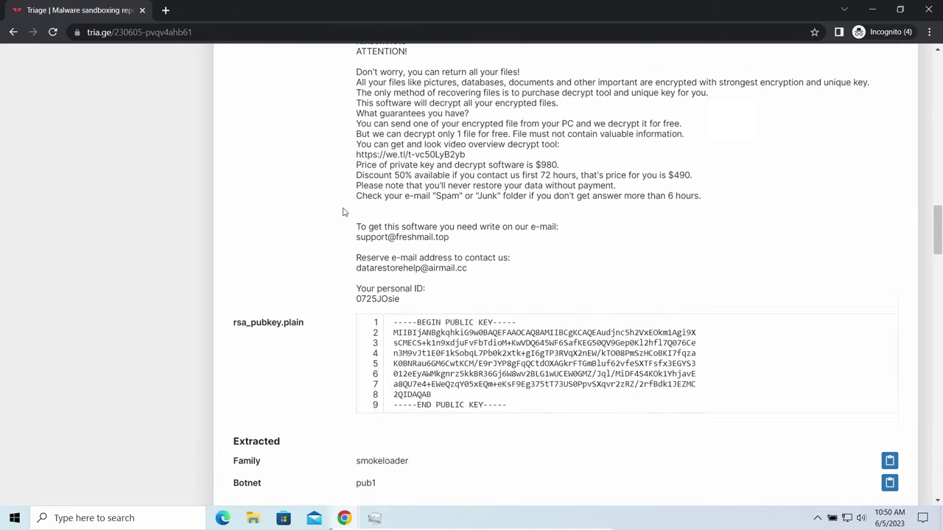
{"action": "scroll", "coordinate": [343, 213], "scroll_direction": "up", "scroll_amount": 3}
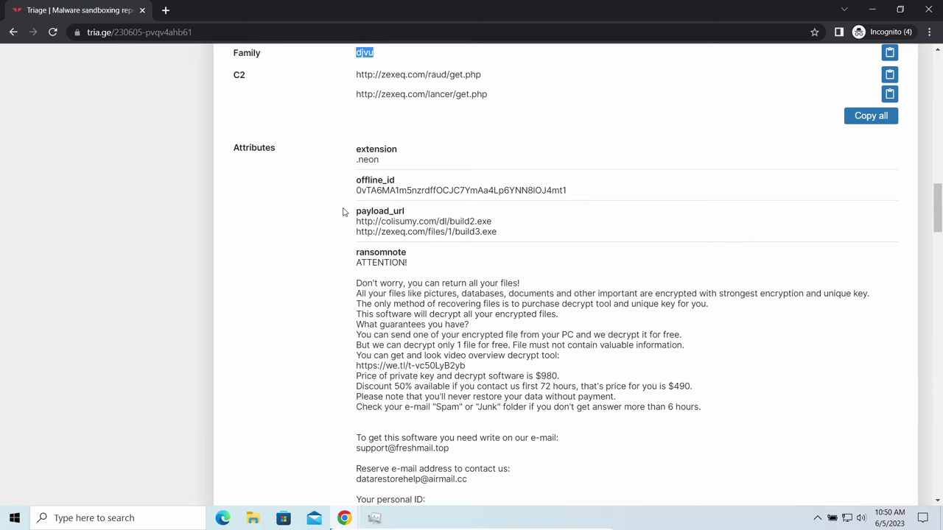
{"action": "left_click_drag", "start_coordinate": [343, 150], "coordinate": [510, 159]}
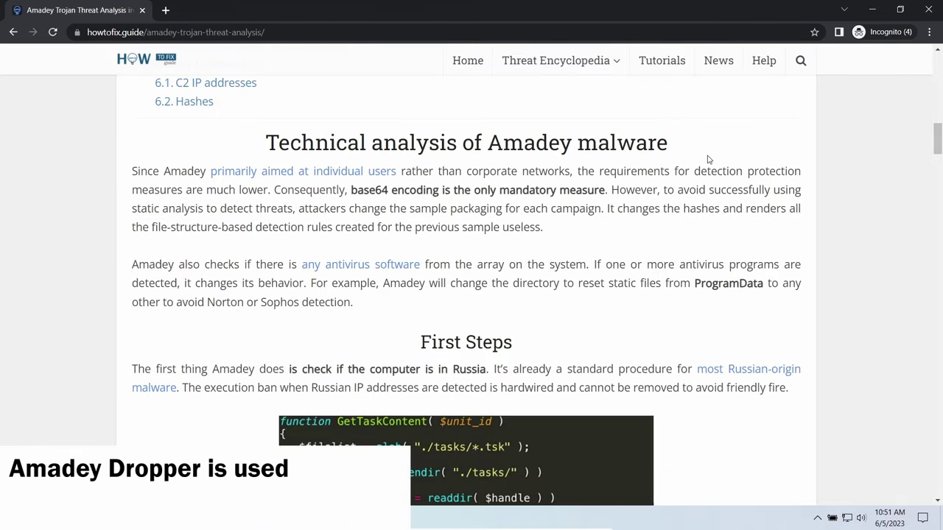
Scroll the Amadey article and highlight the sentence about Russia.
{"action": "scroll", "coordinate": [707, 158], "scroll_direction": "down", "scroll_amount": 1}
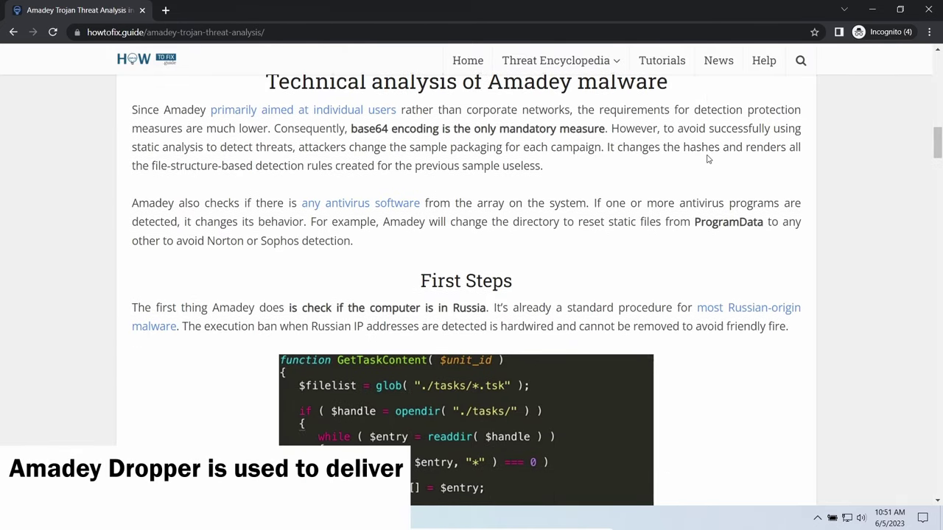
{"action": "scroll", "coordinate": [453, 302], "scroll_direction": "down", "scroll_amount": 2}
{"action": "left_click_drag", "start_coordinate": [289, 185], "coordinate": [476, 186]}
{"action": "left_click", "coordinate": [246, 221]}
Scroll further and highlight the POST request lines.
{"action": "scroll", "coordinate": [246, 221], "scroll_direction": "down", "scroll_amount": 7}
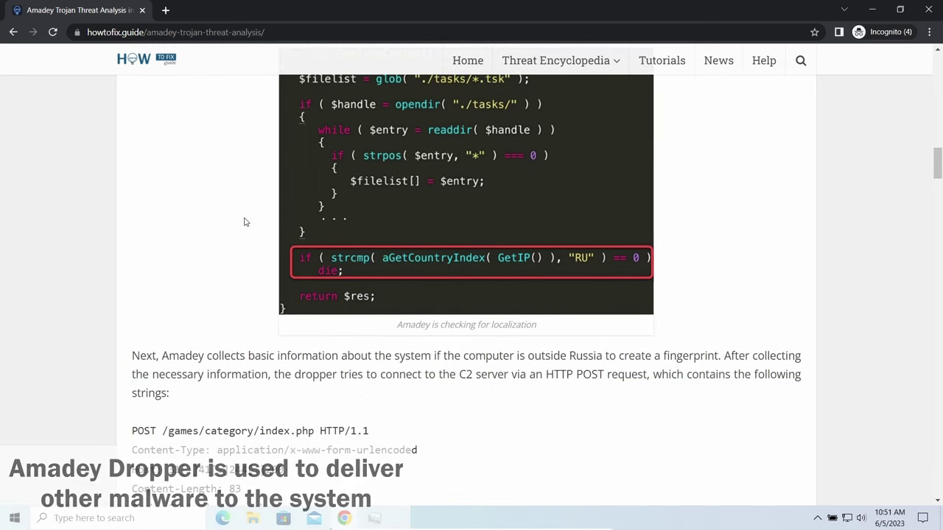
{"action": "scroll", "coordinate": [243, 223], "scroll_direction": "down", "scroll_amount": 1}
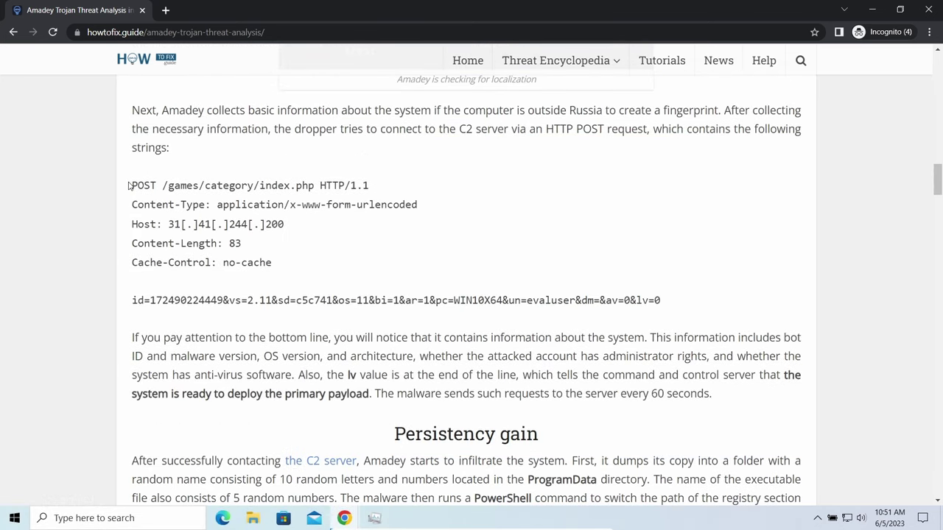
{"action": "left_click_drag", "start_coordinate": [129, 186], "coordinate": [354, 251]}
{"action": "left_click", "coordinate": [302, 317]}
Scroll to the Malware Delivery section and highlight its whole paragraph.
{"action": "scroll", "coordinate": [297, 322], "scroll_direction": "down", "scroll_amount": 1}
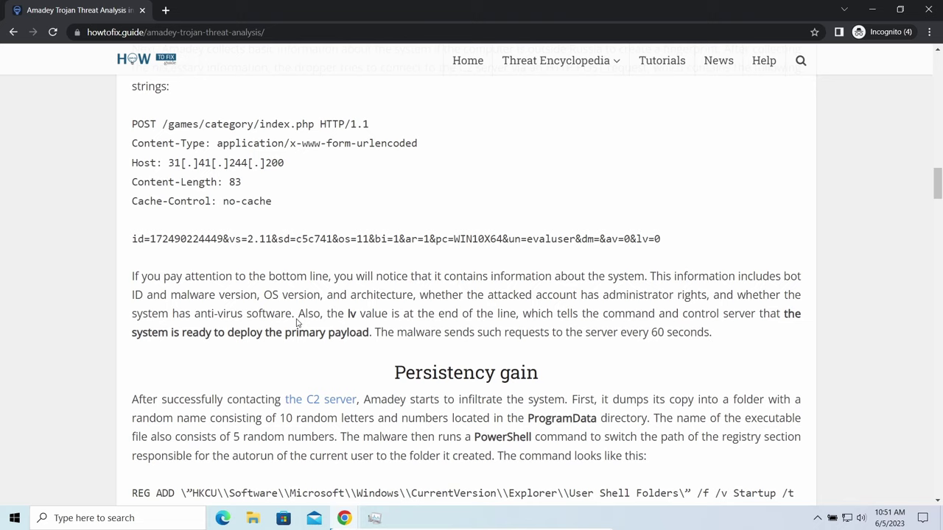
{"action": "scroll", "coordinate": [297, 322], "scroll_direction": "down", "scroll_amount": 1}
{"action": "scroll", "coordinate": [241, 286], "scroll_direction": "down", "scroll_amount": 5}
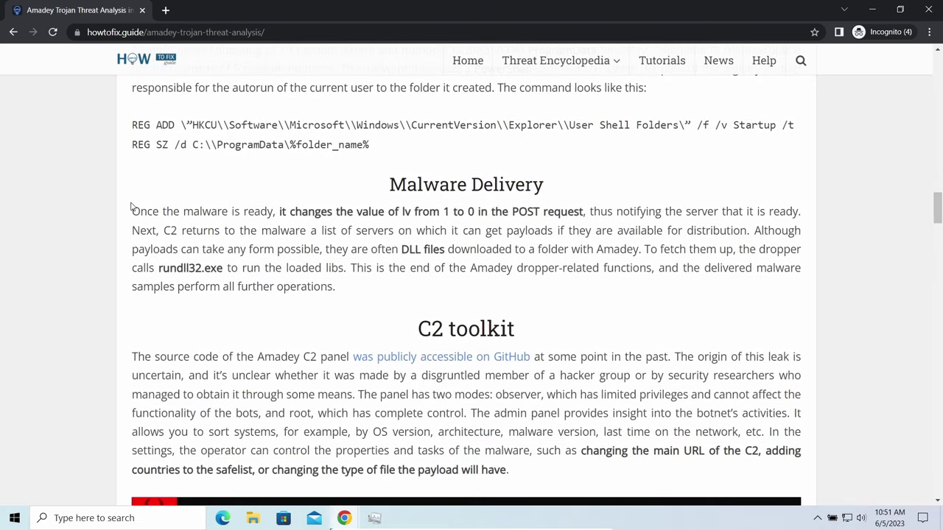
{"action": "left_click_drag", "start_coordinate": [269, 213], "coordinate": [548, 288]}
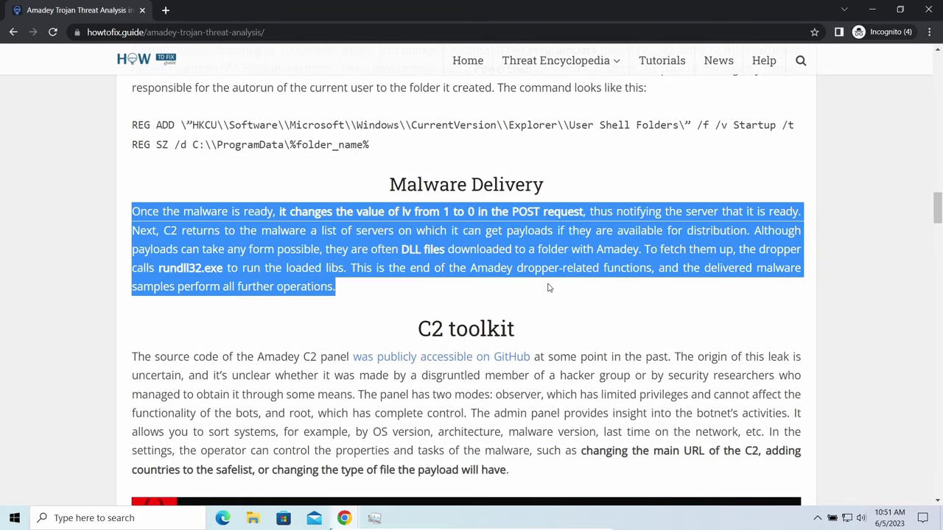
{"action": "left_click", "coordinate": [375, 377]}
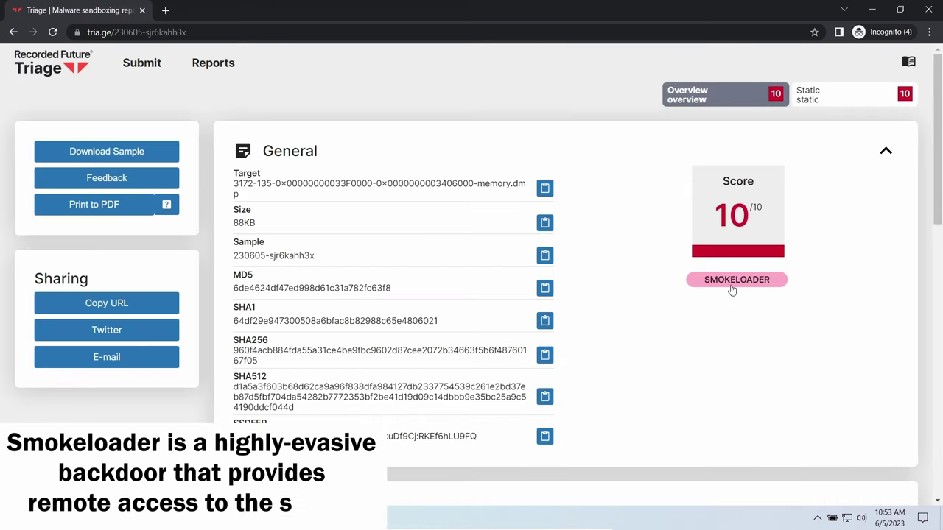
Select the first three smokeloader C2 URLs, then scroll the report down and back up.
{"action": "scroll", "coordinate": [630, 313], "scroll_direction": "down", "scroll_amount": 4}
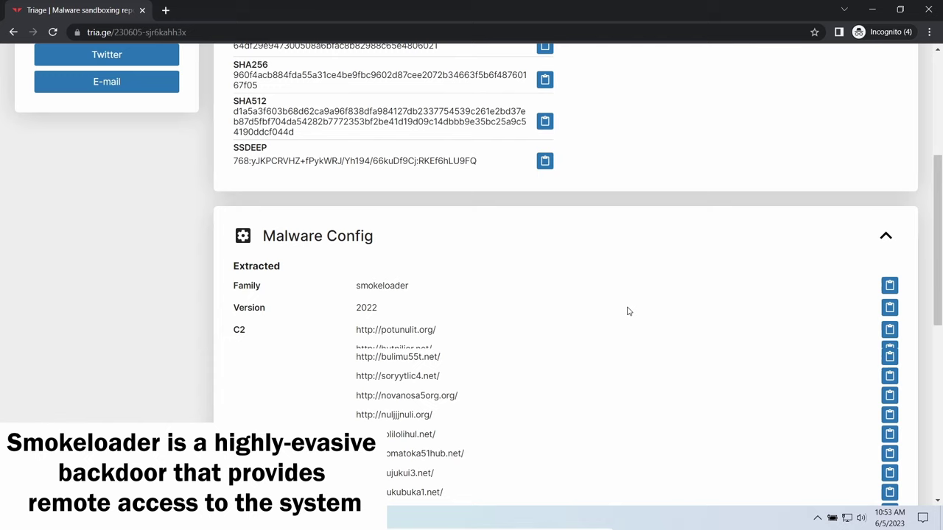
{"action": "left_click_drag", "start_coordinate": [356, 298], "coordinate": [463, 337]}
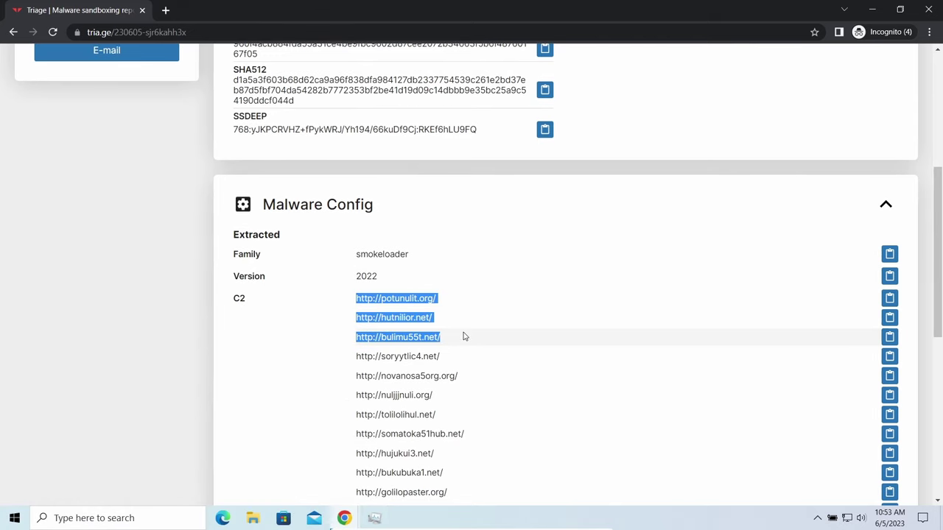
{"action": "left_click", "coordinate": [580, 232]}
{"action": "scroll", "coordinate": [557, 320], "scroll_direction": "down", "scroll_amount": 4}
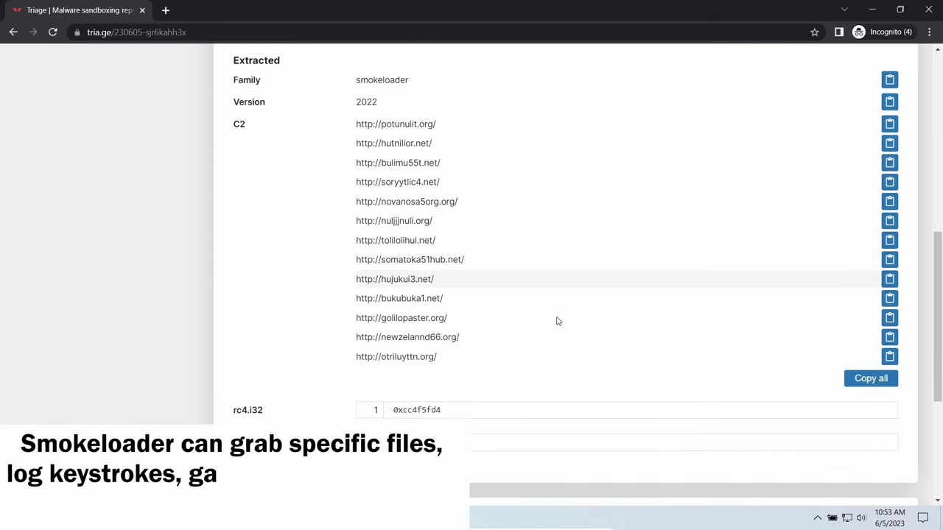
{"action": "scroll", "coordinate": [549, 320], "scroll_direction": "down", "scroll_amount": 2}
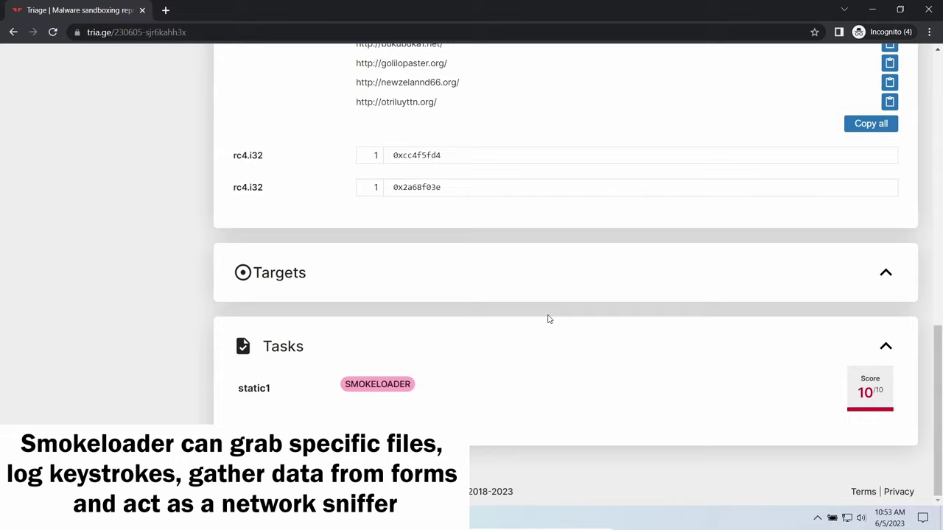
{"action": "scroll", "coordinate": [548, 319], "scroll_direction": "up", "scroll_amount": 8}
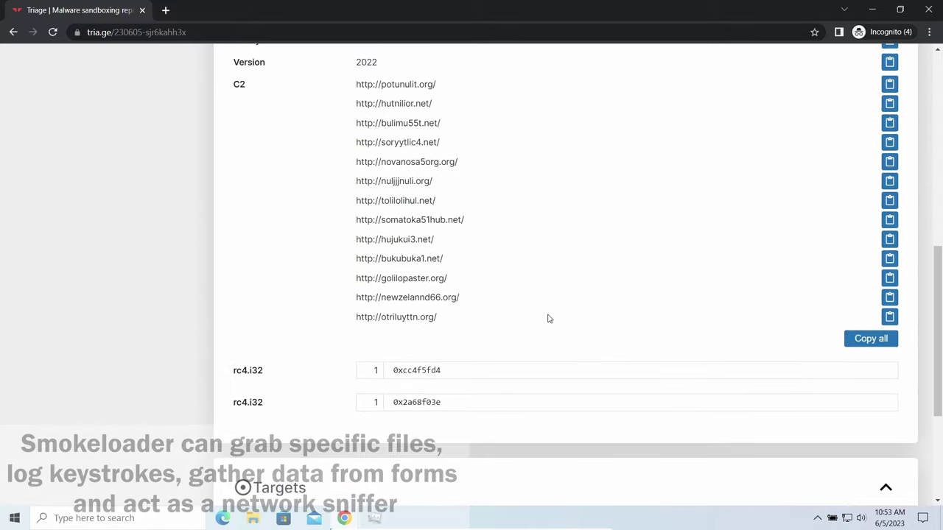
{"action": "scroll", "coordinate": [547, 319], "scroll_direction": "up", "scroll_amount": 3}
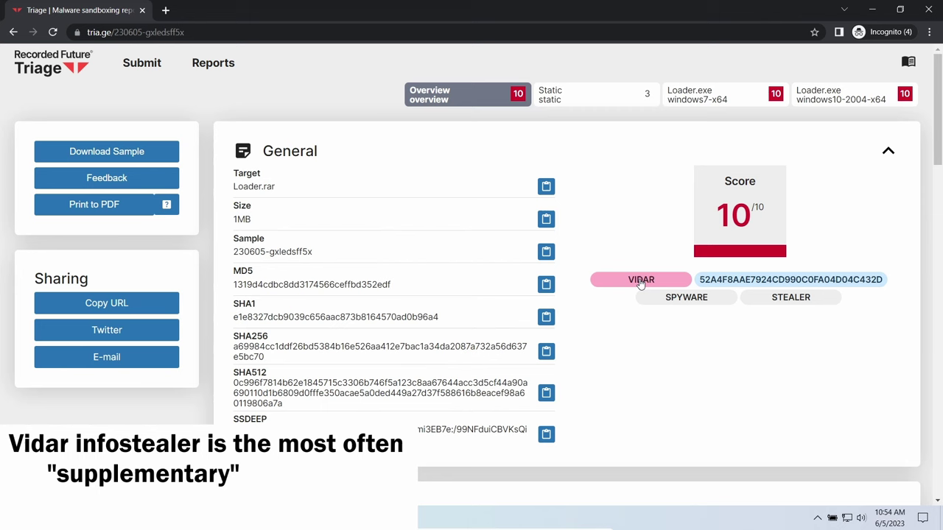
Scroll to the Loader.rar Malware Config and select its two Vidar C2 URLs.
{"action": "scroll", "coordinate": [595, 343], "scroll_direction": "down", "scroll_amount": 3}
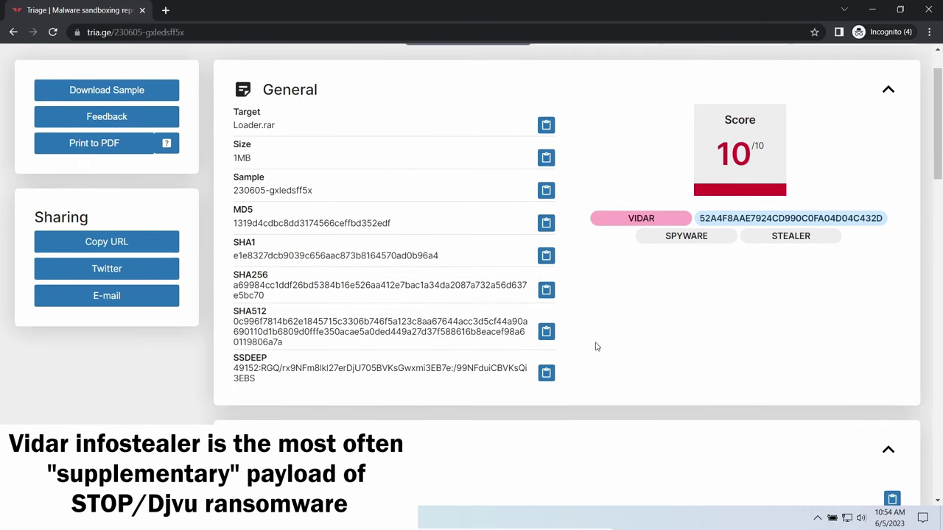
{"action": "scroll", "coordinate": [593, 345], "scroll_direction": "down", "scroll_amount": 3}
{"action": "scroll", "coordinate": [589, 343], "scroll_direction": "down", "scroll_amount": 3}
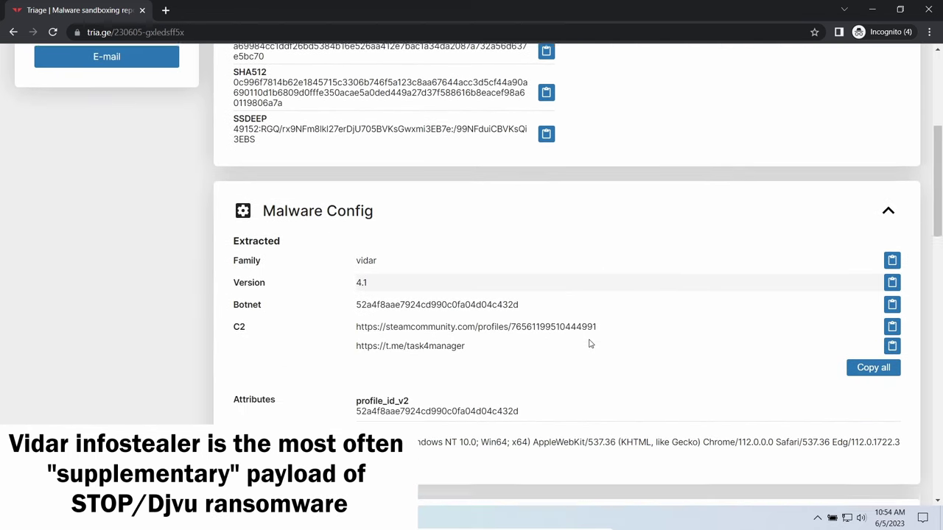
{"action": "left_click_drag", "start_coordinate": [350, 259], "coordinate": [494, 280]}
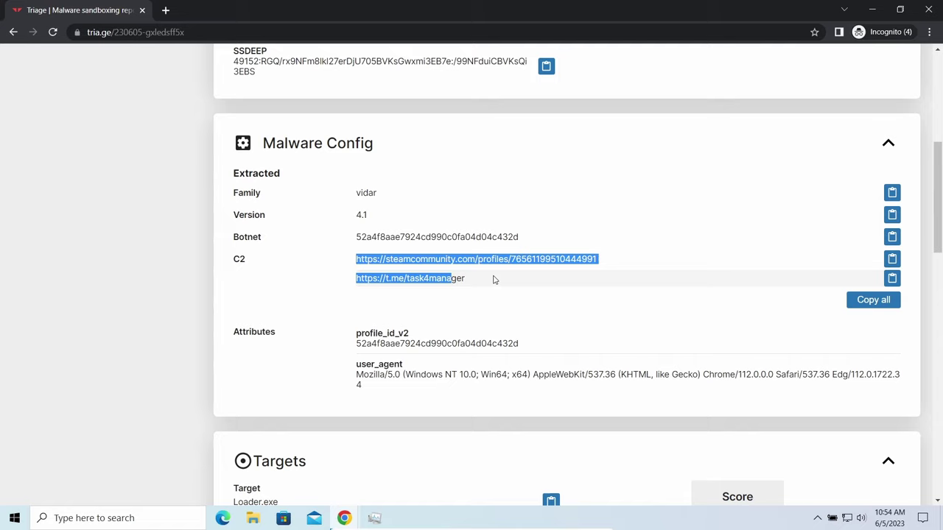
{"action": "left_click", "coordinate": [514, 305]}
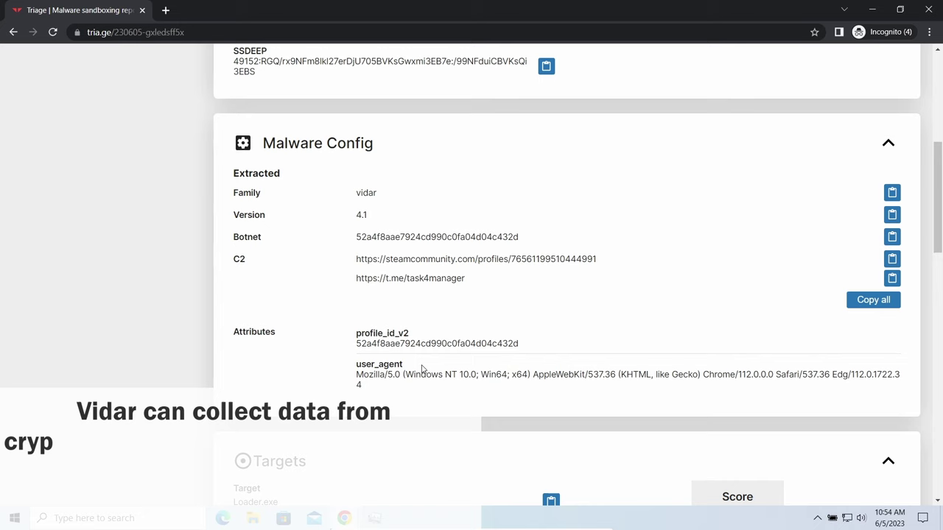
Scroll down to the report's MITRE ATT&CK matrix.
{"action": "scroll", "coordinate": [513, 360], "scroll_direction": "down", "scroll_amount": 1}
{"action": "scroll", "coordinate": [513, 360], "scroll_direction": "down", "scroll_amount": 1}
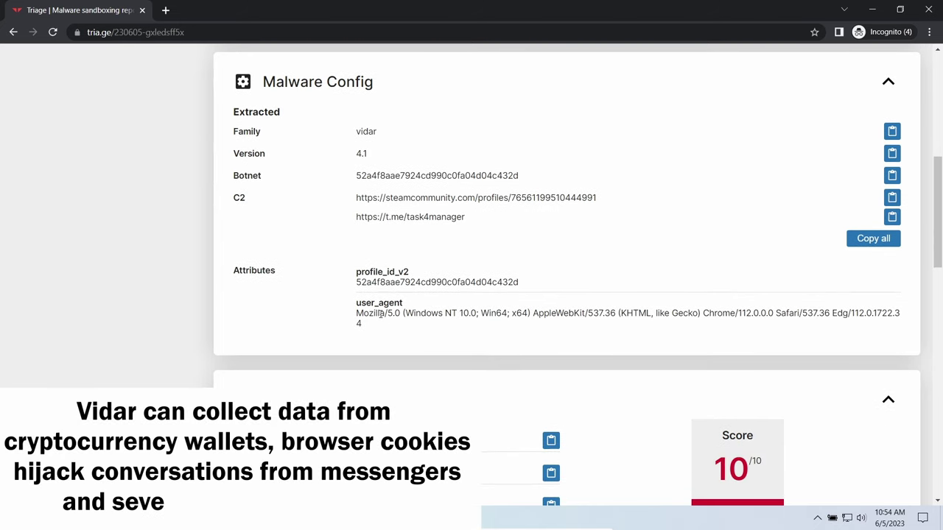
{"action": "scroll", "coordinate": [431, 334], "scroll_direction": "down", "scroll_amount": 4}
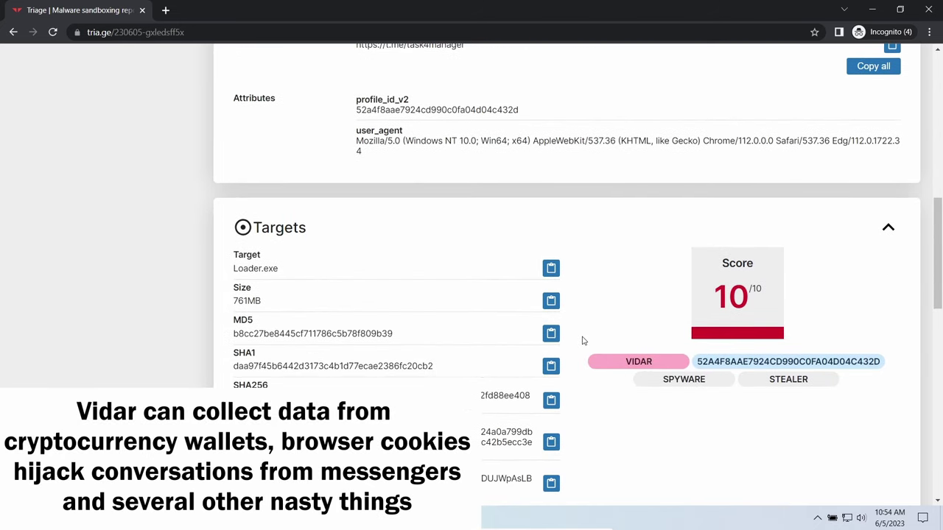
{"action": "scroll", "coordinate": [586, 341], "scroll_direction": "down", "scroll_amount": 3}
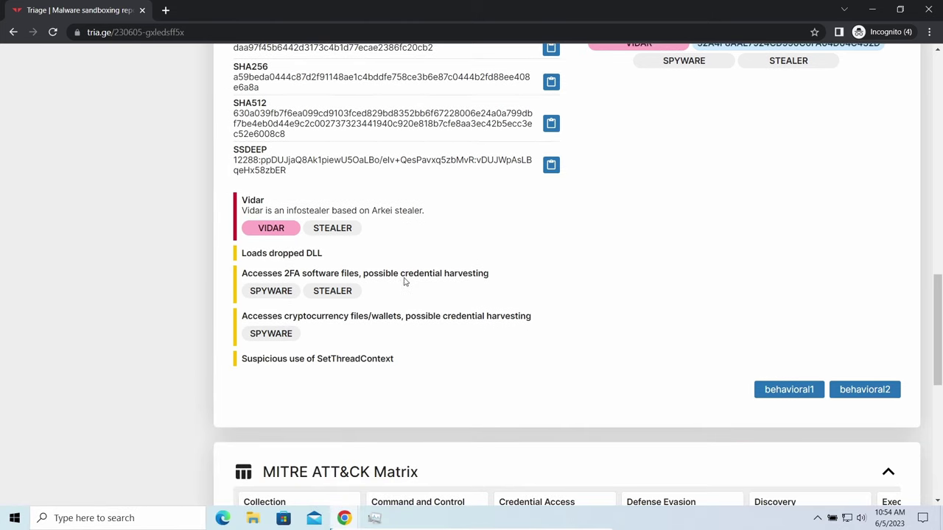
{"action": "scroll", "coordinate": [413, 346], "scroll_direction": "down", "scroll_amount": 3}
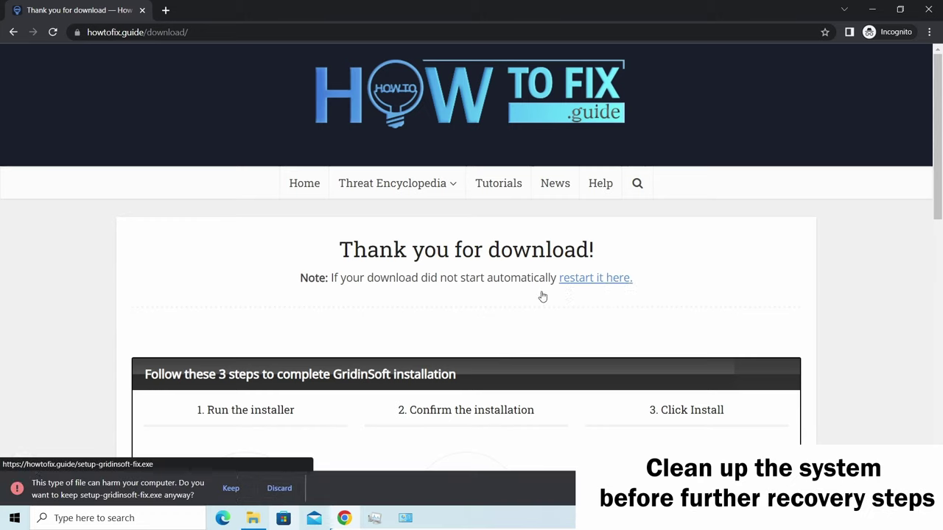
Keep the setup-gridinsoft-fix.exe download and run it.
{"action": "left_click", "coordinate": [231, 489]}
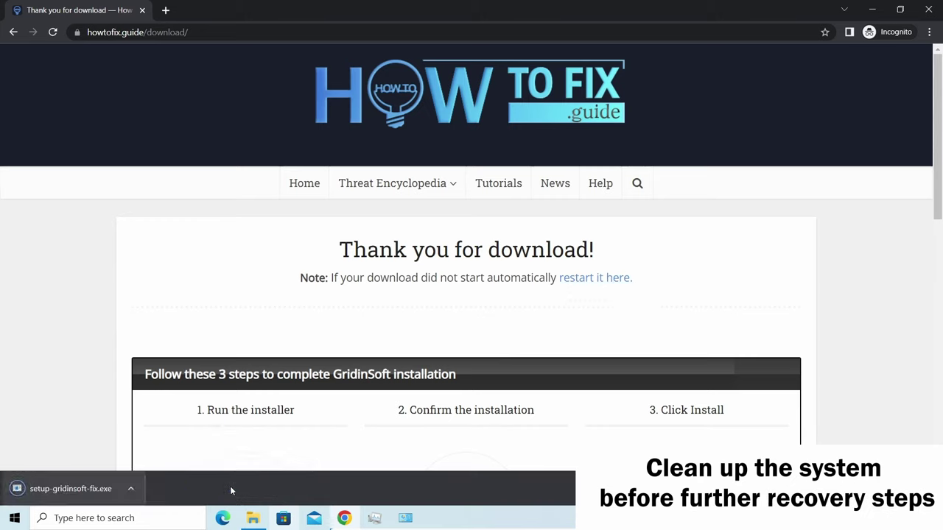
{"action": "left_click", "coordinate": [79, 489]}
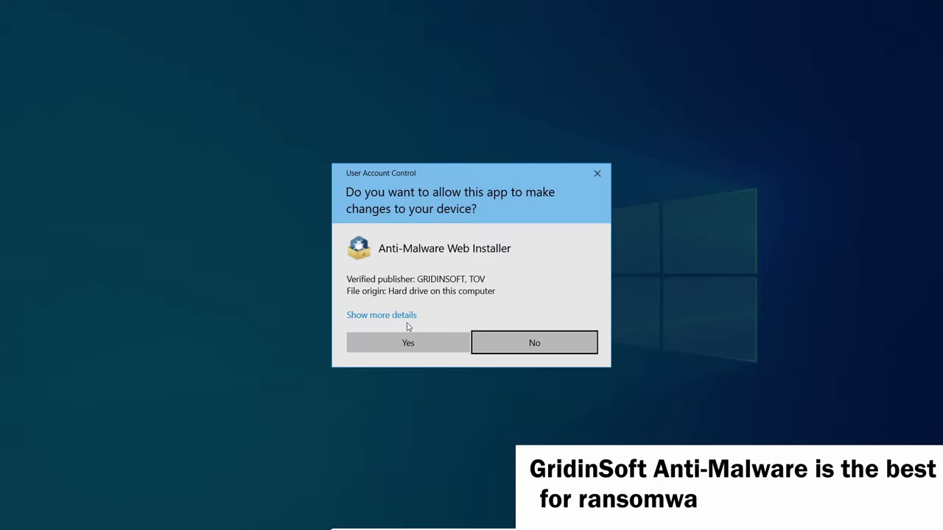
Allow the installer through User Account Control and start installing GridinSoft Anti-Malware.
{"action": "left_click", "coordinate": [408, 343]}
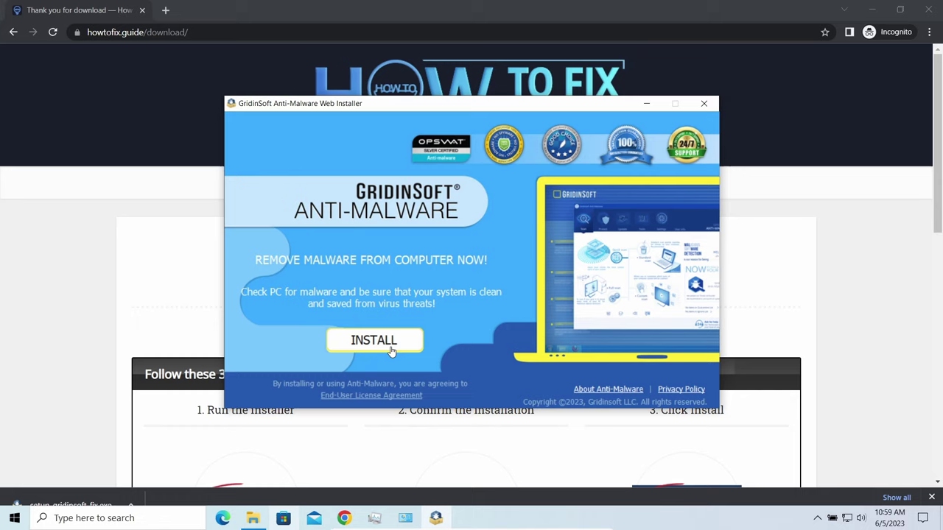
{"action": "left_click", "coordinate": [390, 346]}
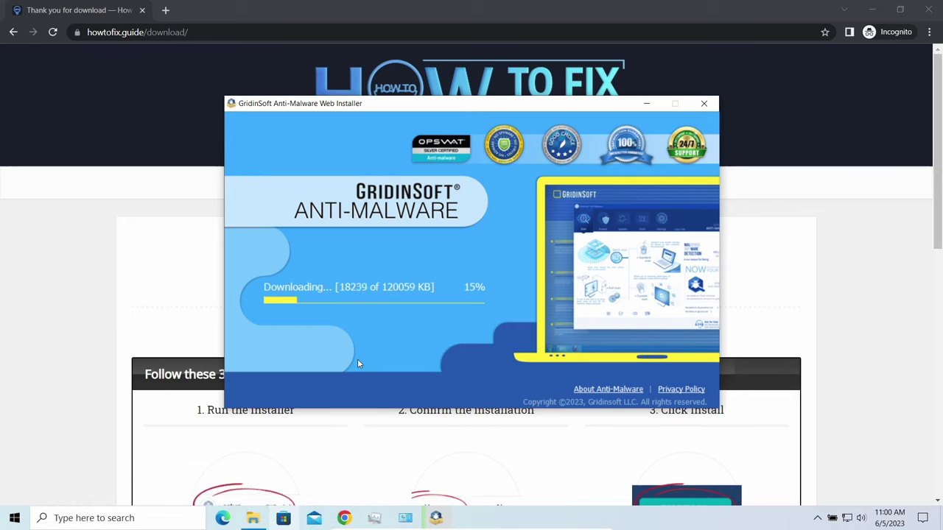
Rename removal.mov.neon in utils to removal.mov, confirming the extension change, then minimize Explorer.
{"action": "left_click", "coordinate": [254, 518]}
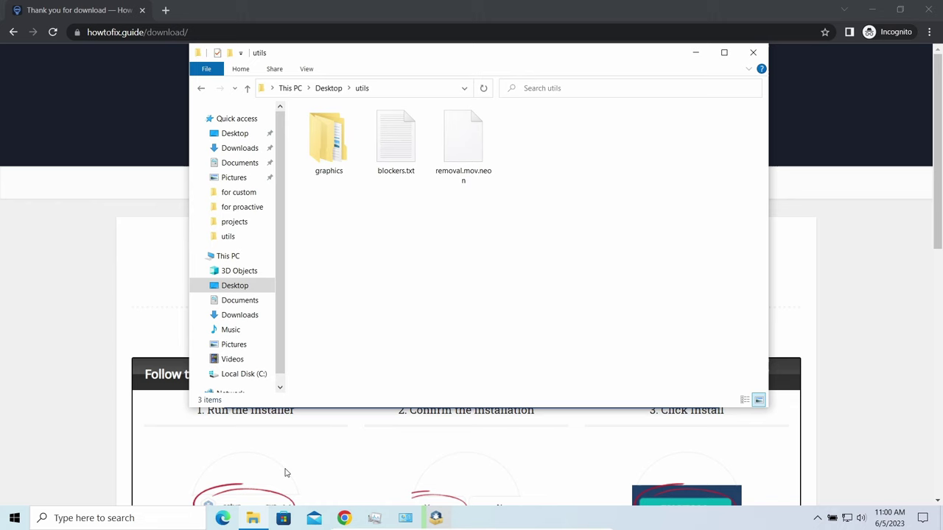
{"action": "left_click", "coordinate": [476, 180]}
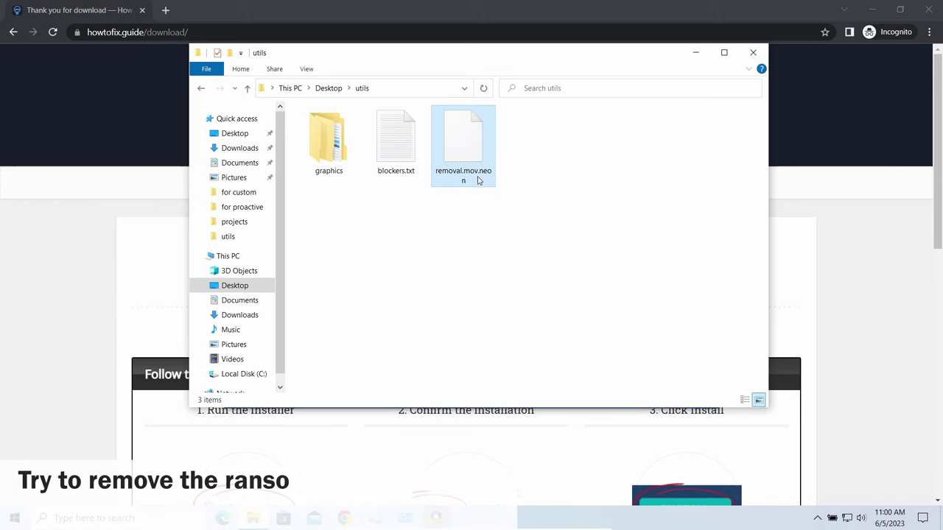
{"action": "left_click", "coordinate": [490, 182]}
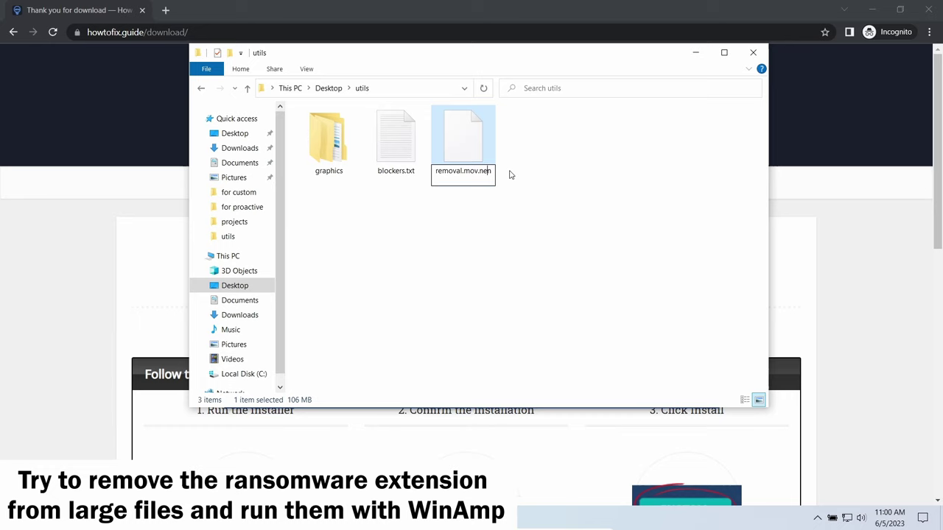
{"action": "key", "text": "BackSpace"}
{"action": "key", "text": "BackSpace"}
{"action": "key", "text": "BackSpace"}
{"action": "key", "text": "BackSpace"}
{"action": "key", "text": "BackSpace"}
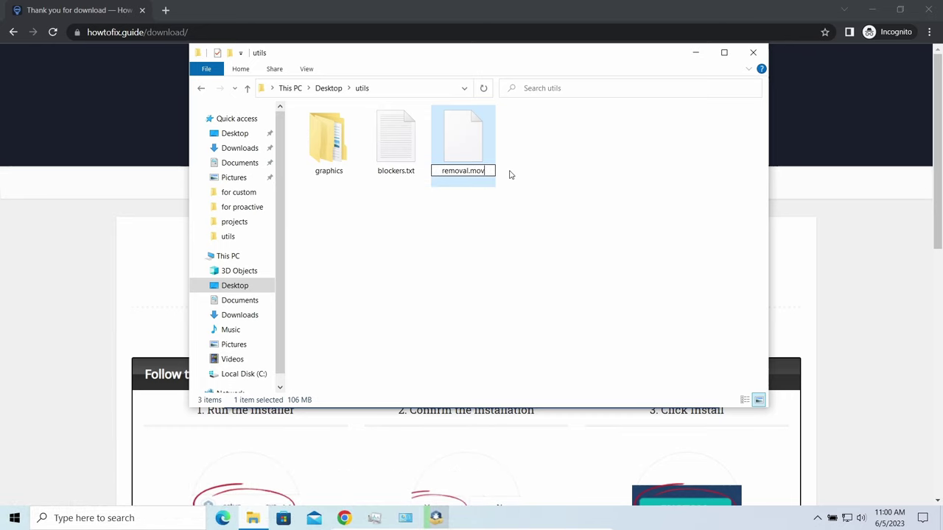
{"action": "key", "text": "Return"}
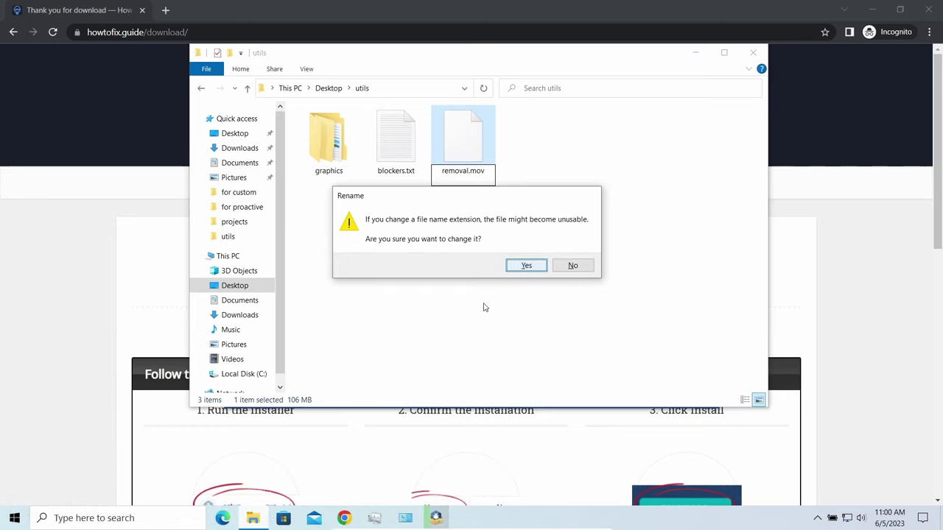
{"action": "key", "text": "Return"}
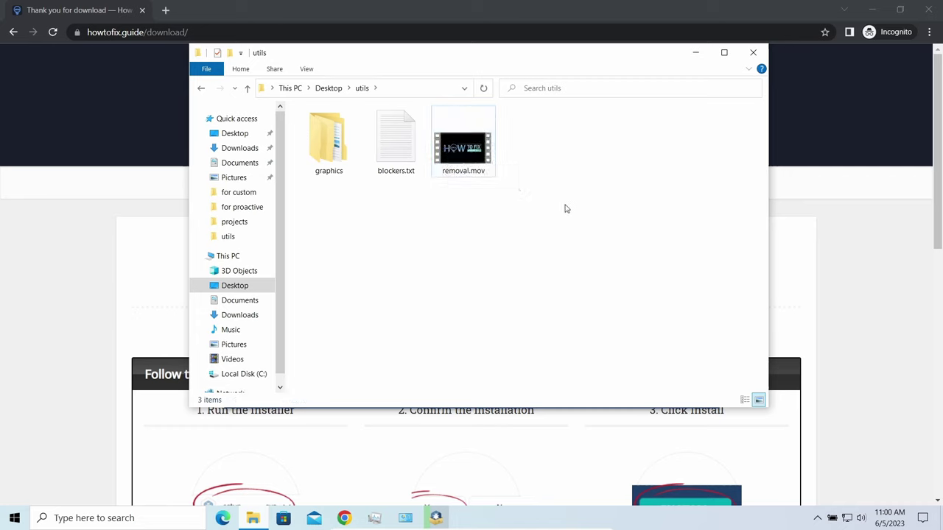
{"action": "left_click", "coordinate": [696, 54]}
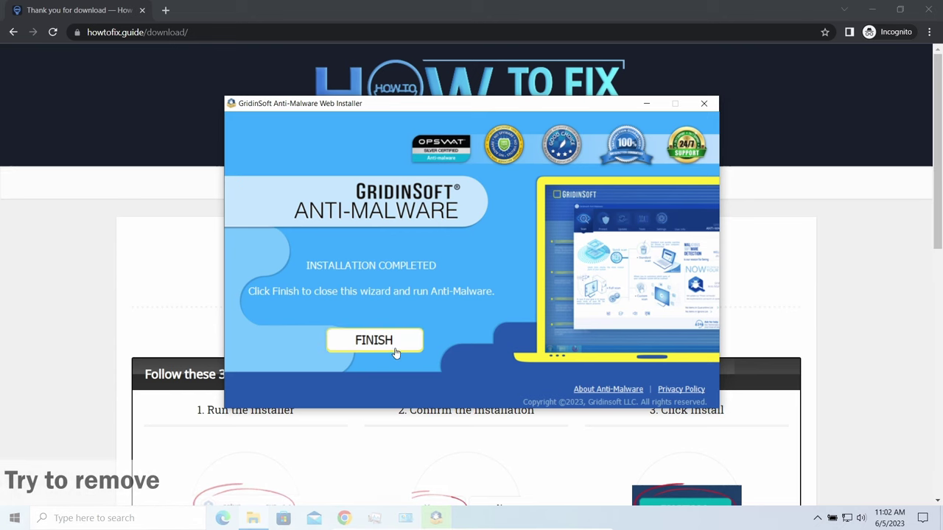
Finish the installer to launch Anti-Malware and run a Full scan of all drives.
{"action": "left_click", "coordinate": [374, 340]}
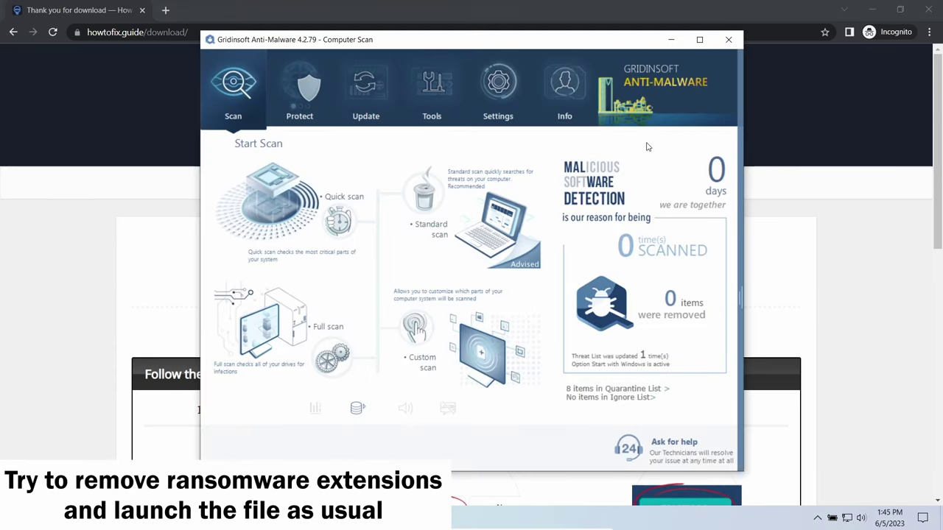
{"action": "left_click", "coordinate": [280, 328]}
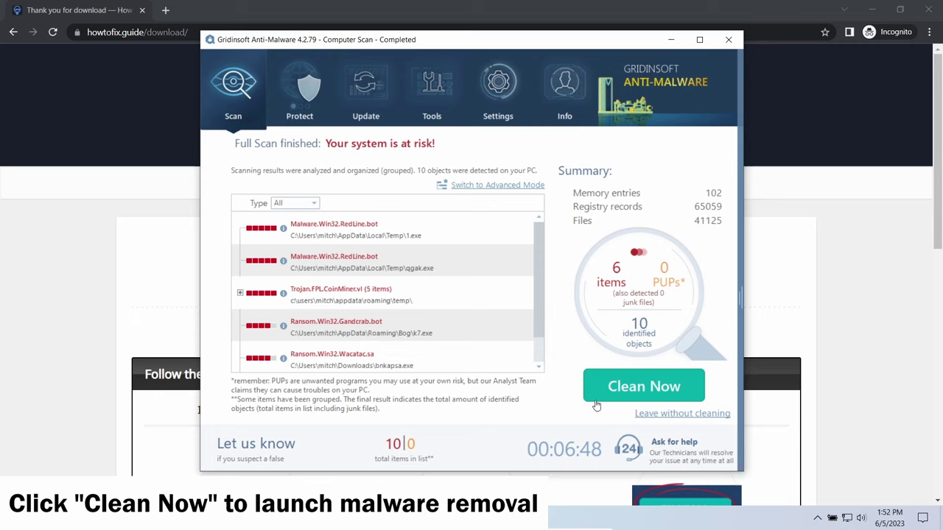
Clean all 10 detected threats and return to Start Scan, showing 17 quarantined items.
{"action": "left_click", "coordinate": [623, 392]}
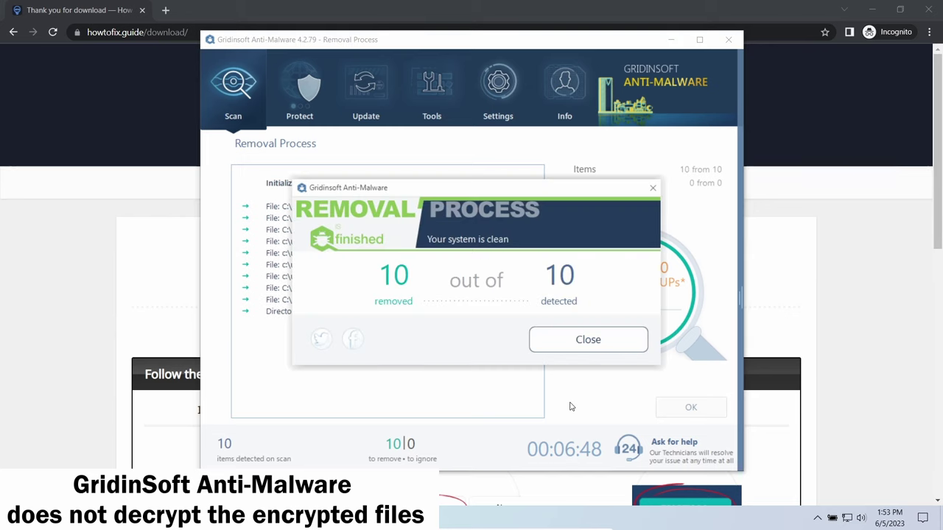
{"action": "left_click", "coordinate": [595, 341]}
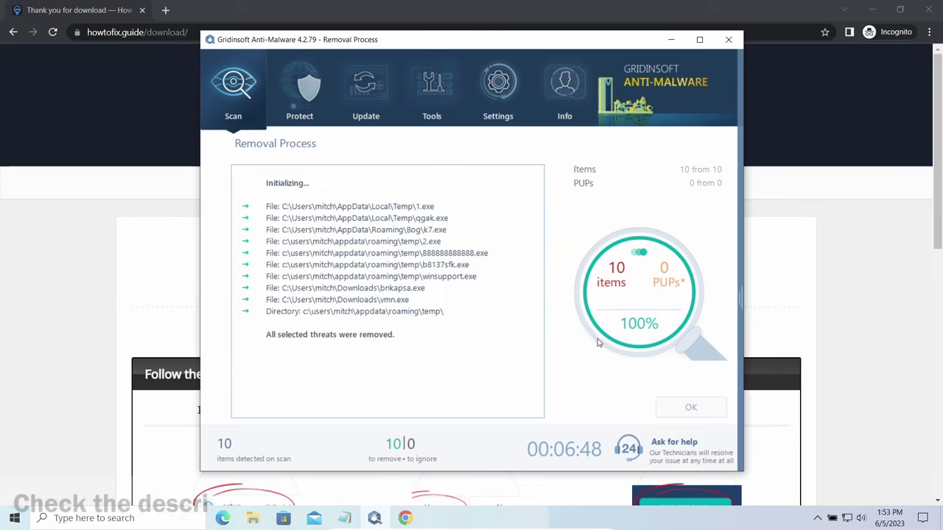
{"action": "left_click", "coordinate": [677, 405]}
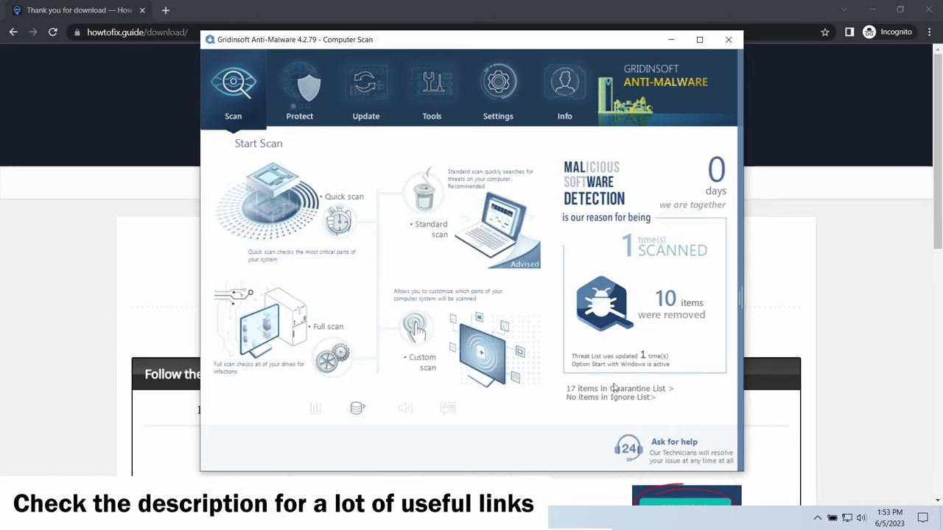